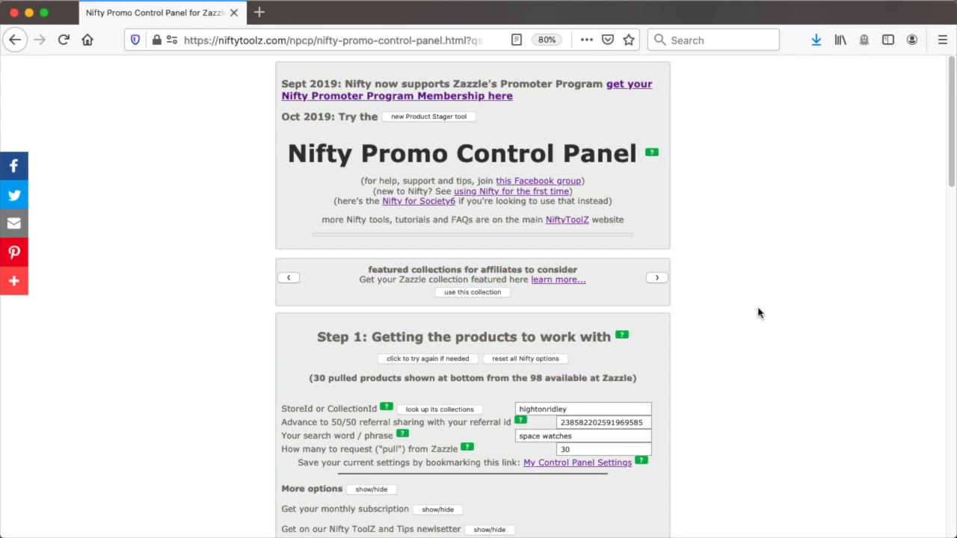
# Reveal the Step 2 promoting options beneath the product-pulling settings in the Nifty Promo Control Panel
pyautogui.scroll(-3, 759, 322)
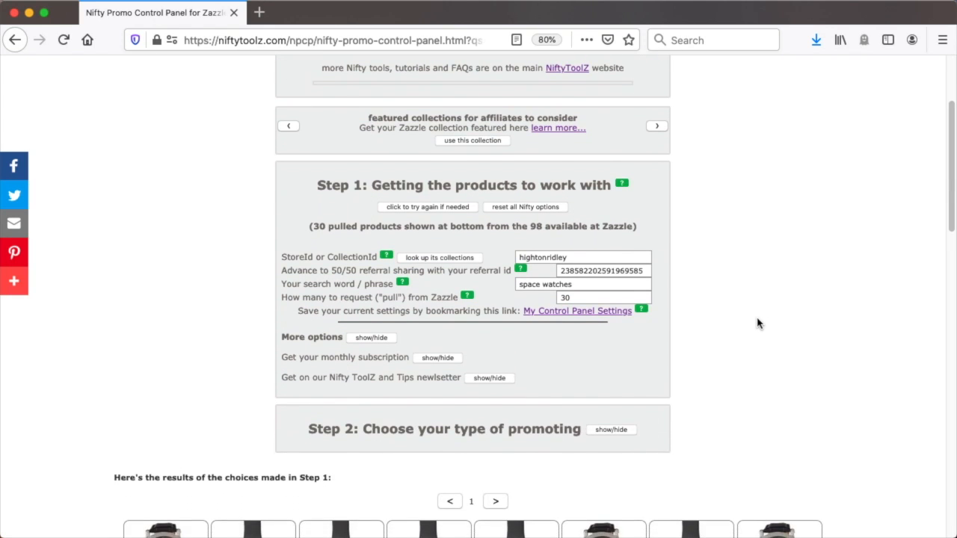
pyautogui.scroll(-4, 759, 323)
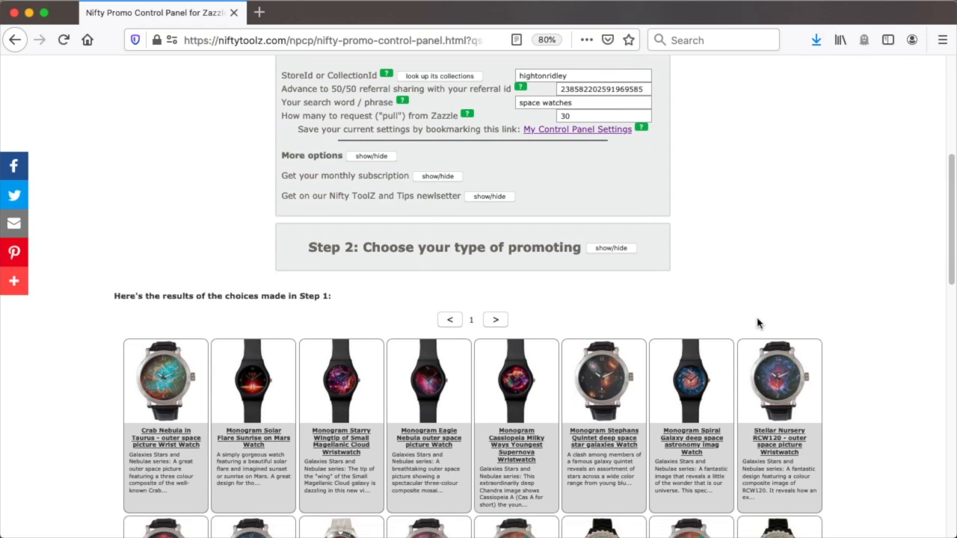
pyautogui.scroll(-2, 758, 323)
pyautogui.scroll(7, 758, 323)
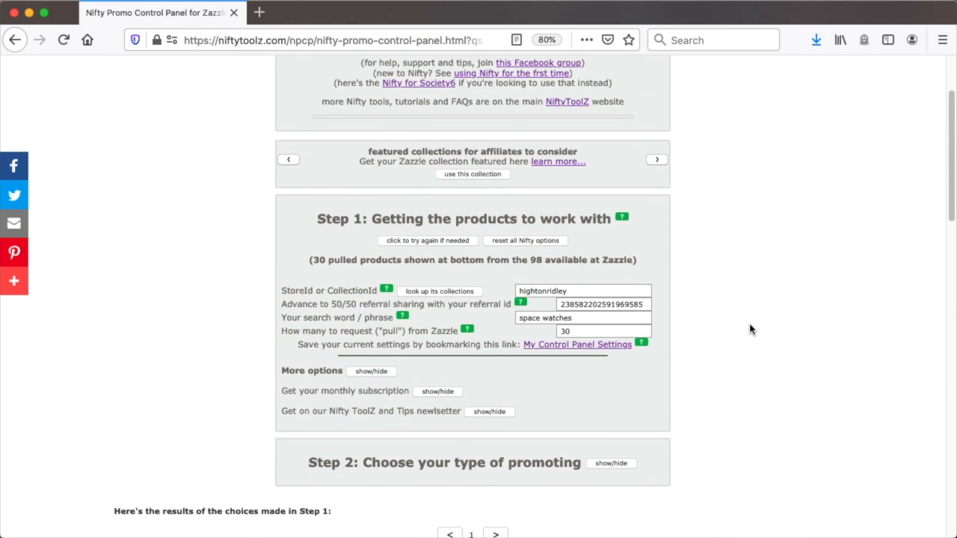
pyautogui.scroll(-3, 744, 336)
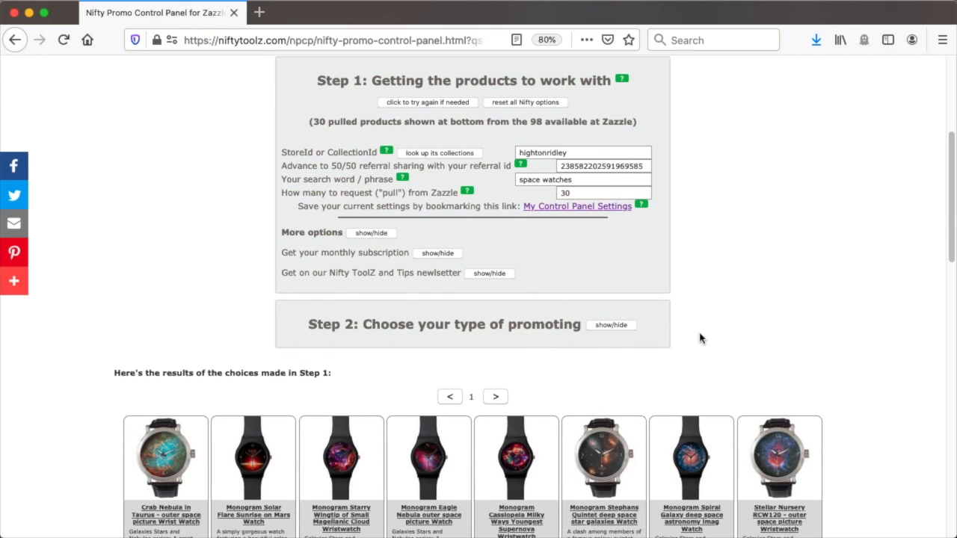
pyautogui.click(612, 325)
pyautogui.scroll(-5, 779, 336)
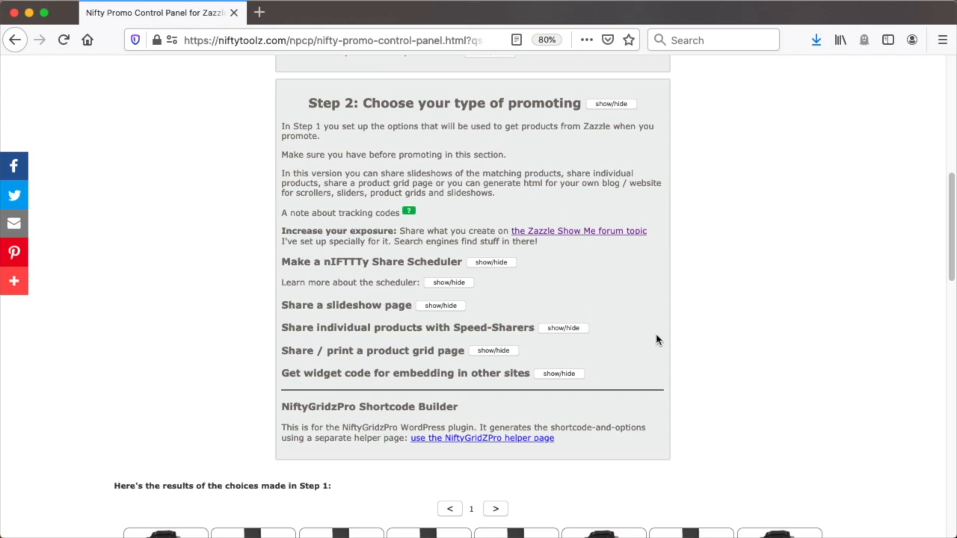
# Expand the Share / print a product grid page options and go to the grid page's title field
pyautogui.click(501, 351)
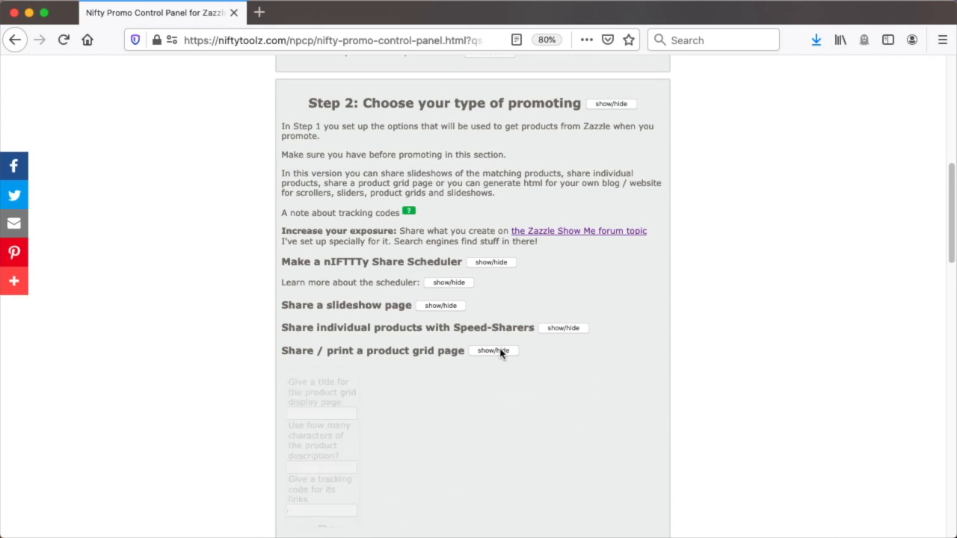
pyautogui.scroll(-3, 737, 361)
pyautogui.scroll(-2, 737, 361)
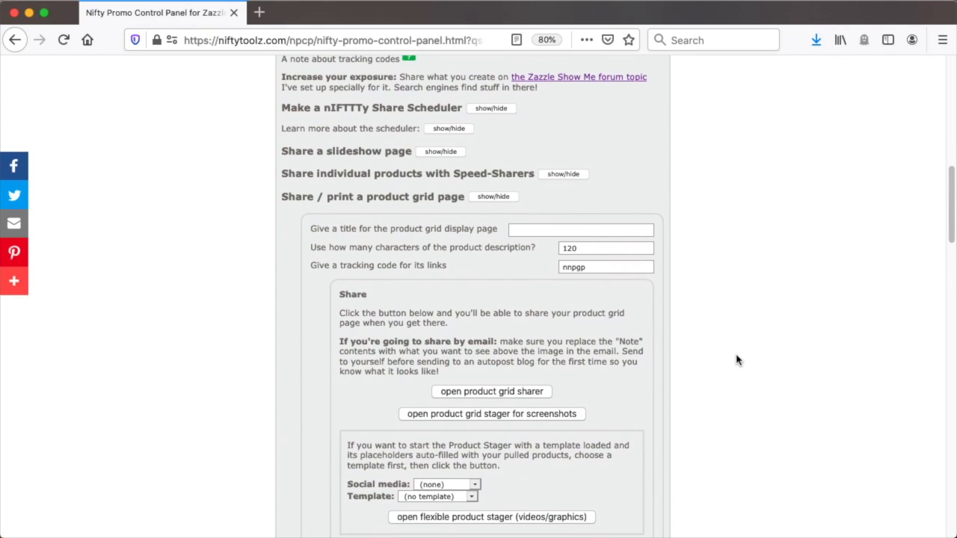
pyautogui.scroll(1, 737, 360)
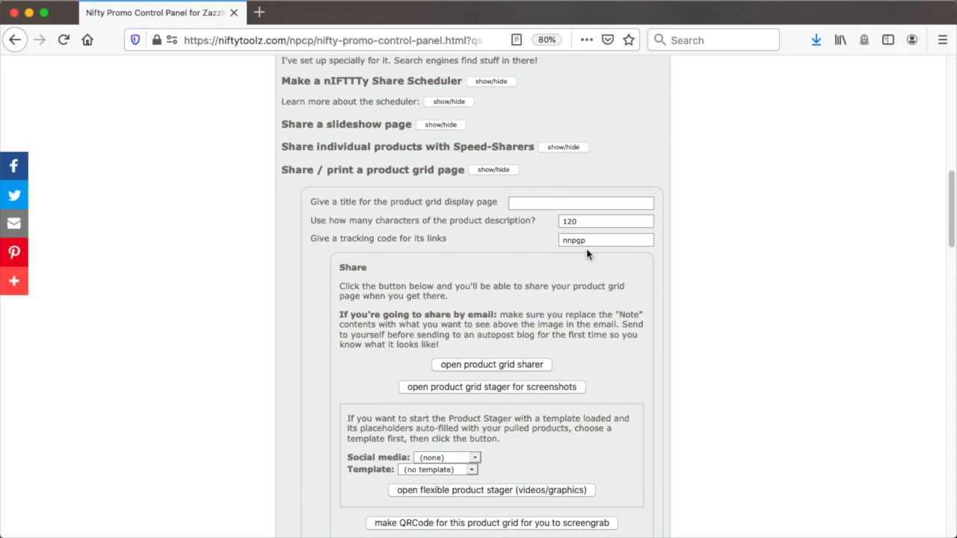
pyautogui.click(527, 202)
# Set the product stager's social media to General and its template to "7, showcasing 1, manatee grey theme"
pyautogui.scroll(-2, 687, 261)
pyautogui.scroll(-3, 687, 261)
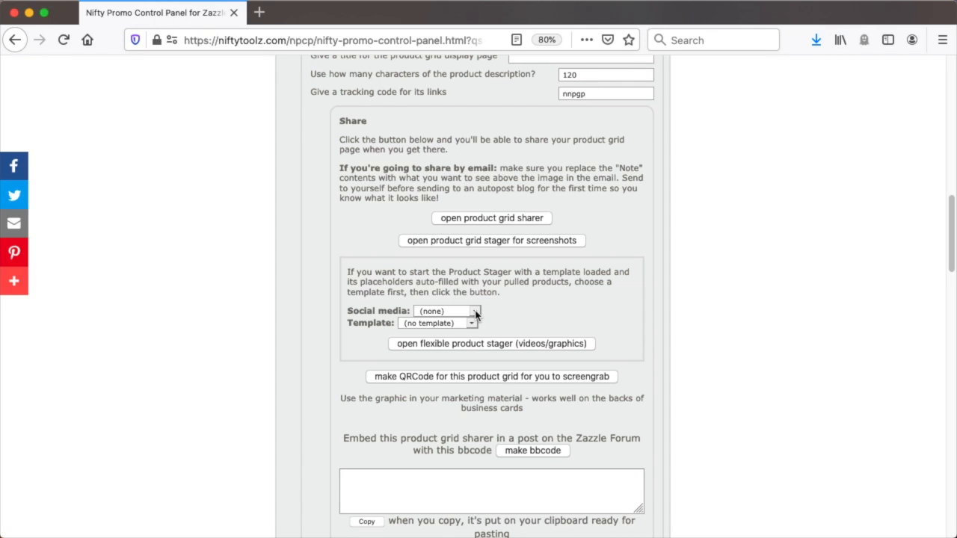
pyautogui.scroll(-2, 475, 315)
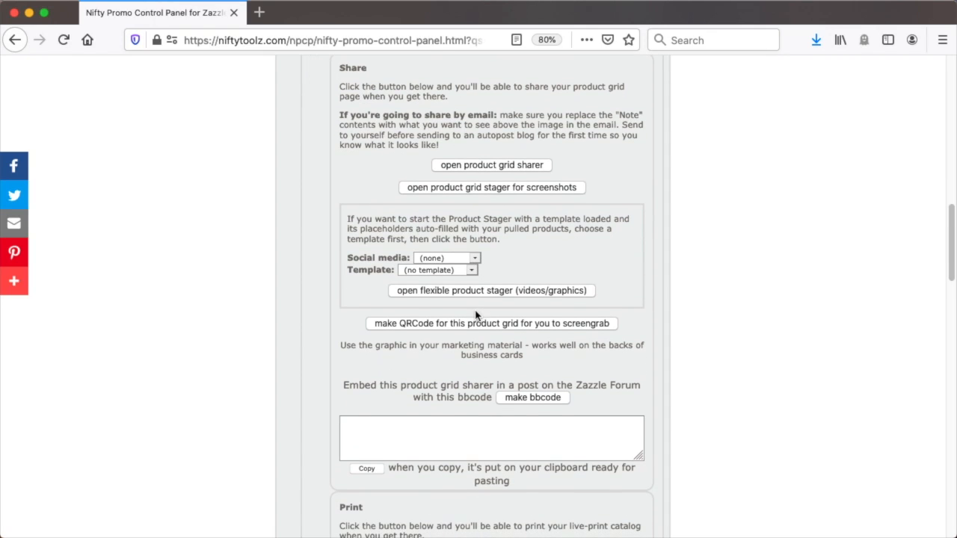
pyautogui.click(475, 258)
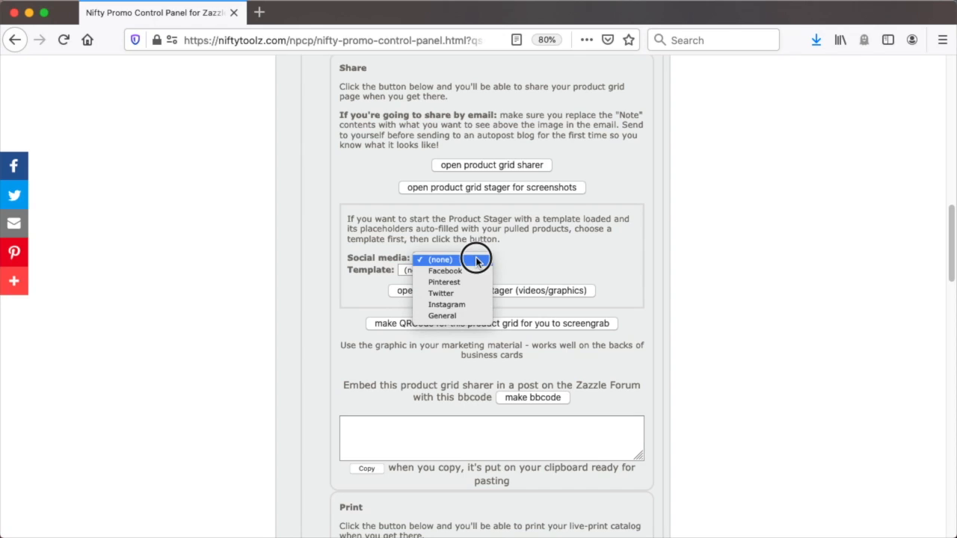
pyautogui.click(456, 317)
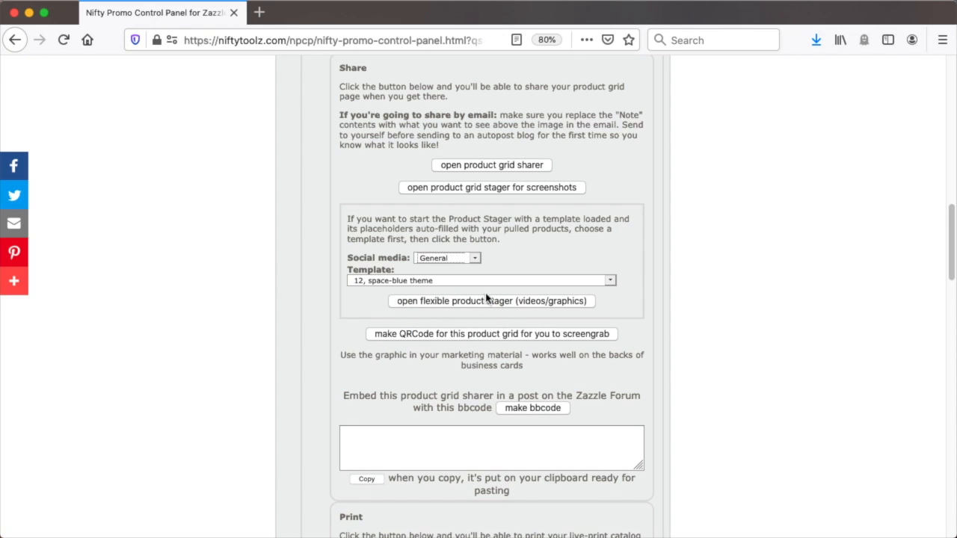
pyautogui.click(461, 282)
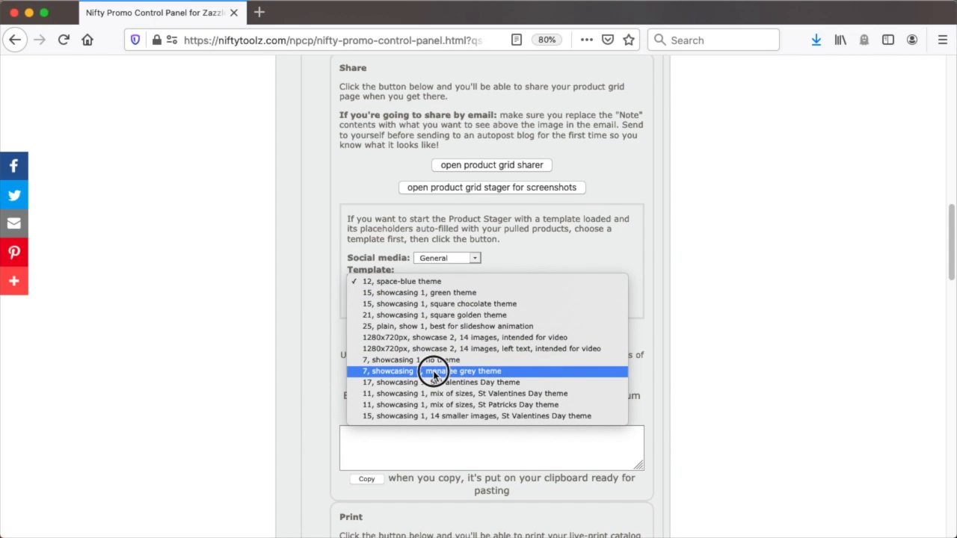
pyautogui.click(434, 375)
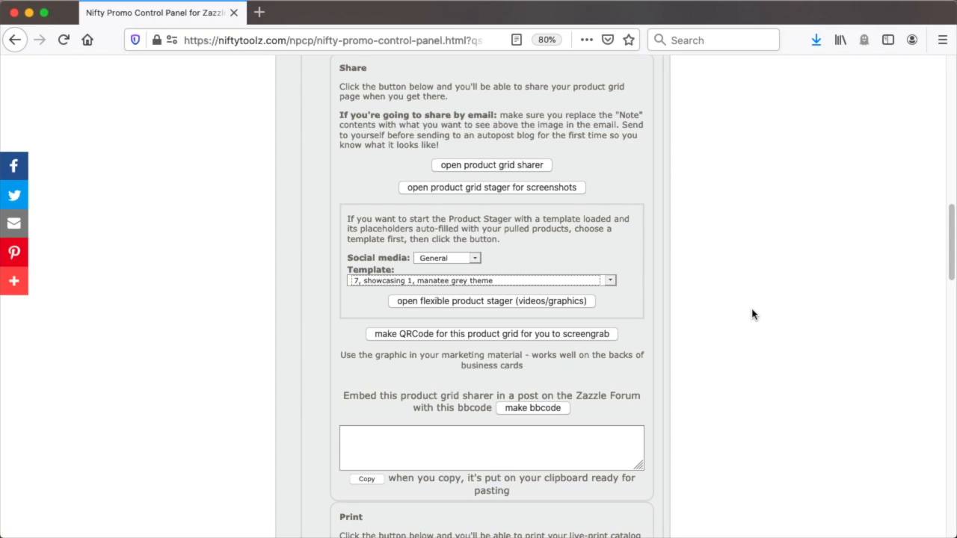
# Open the flexible product stager with the chosen template, acknowledge the loading messages and bring the stage into view
pyautogui.click(484, 301)
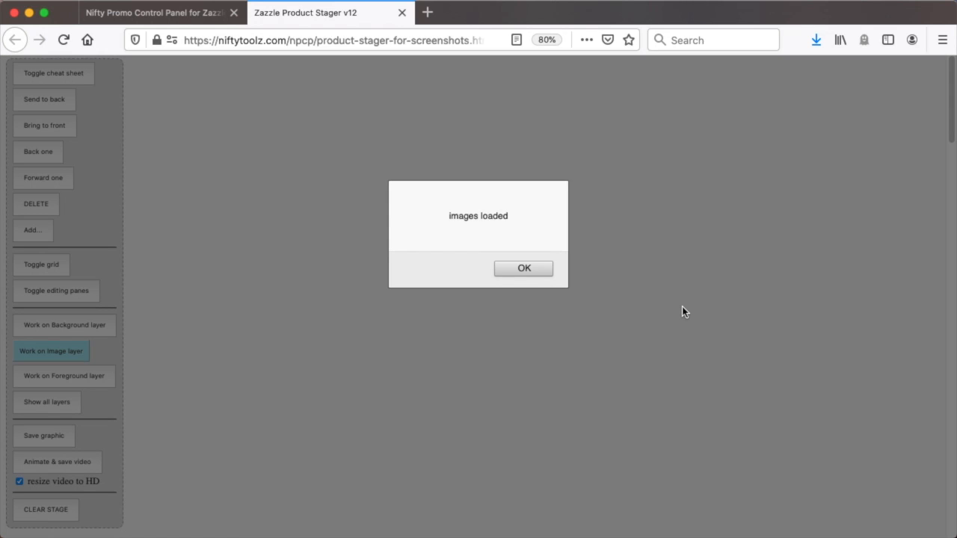
pyautogui.click(532, 268)
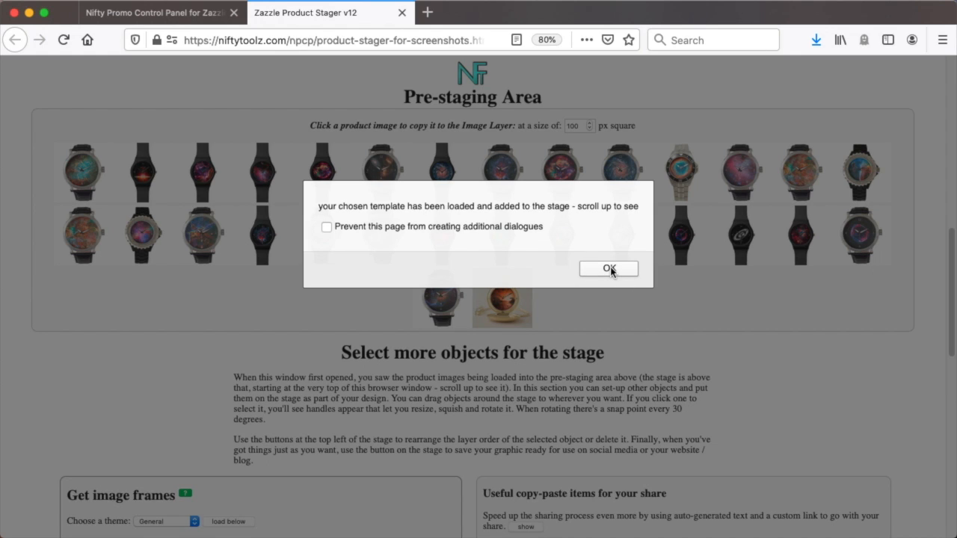
pyautogui.click(610, 269)
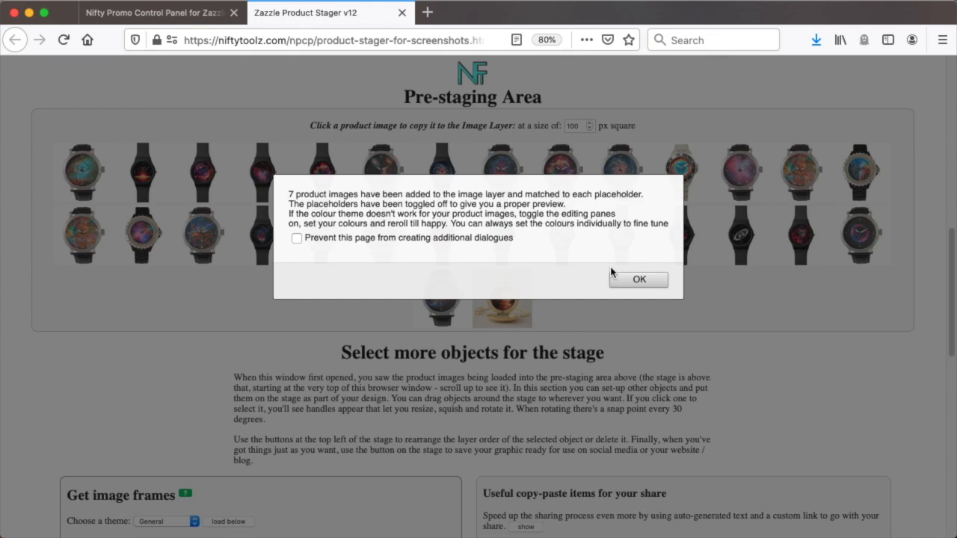
pyautogui.click(647, 284)
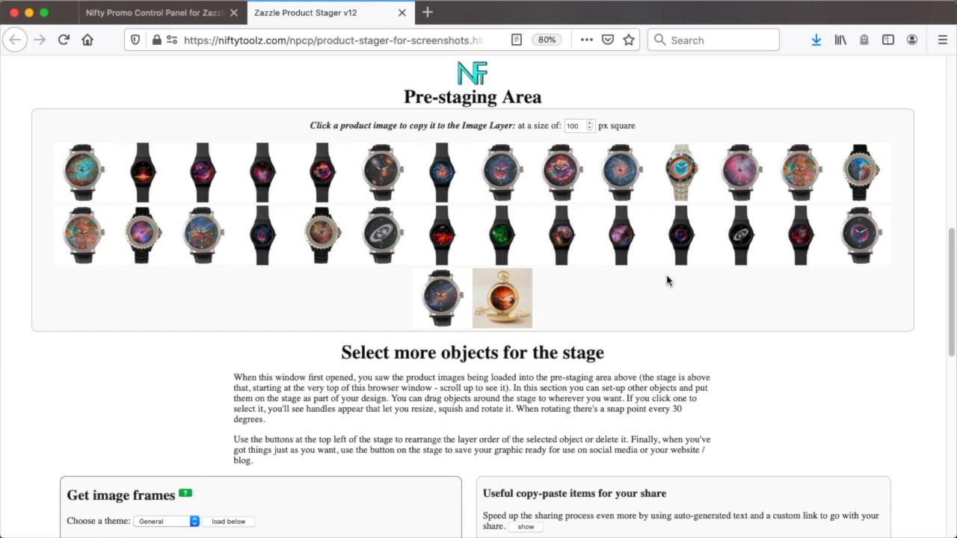
pyautogui.scroll(5, 677, 281)
pyautogui.scroll(4, 679, 279)
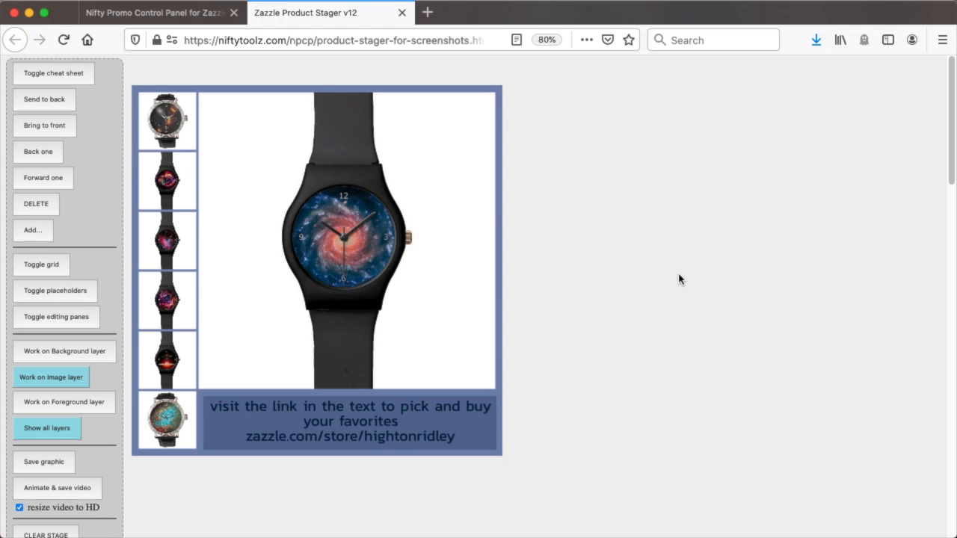
# Show the editing panes and expand the Edit text pane to reveal all its Animation Text settings
pyautogui.scroll(-1, 679, 279)
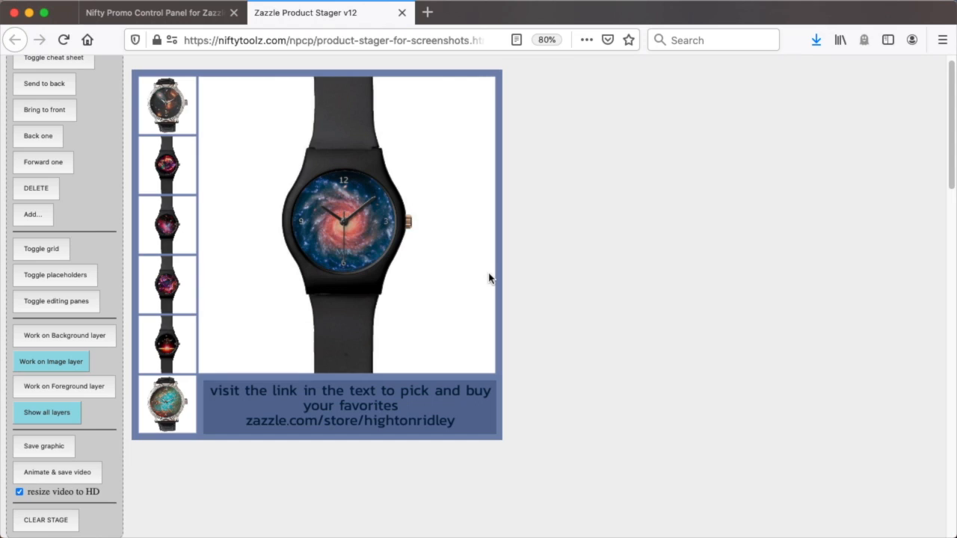
pyautogui.click(74, 302)
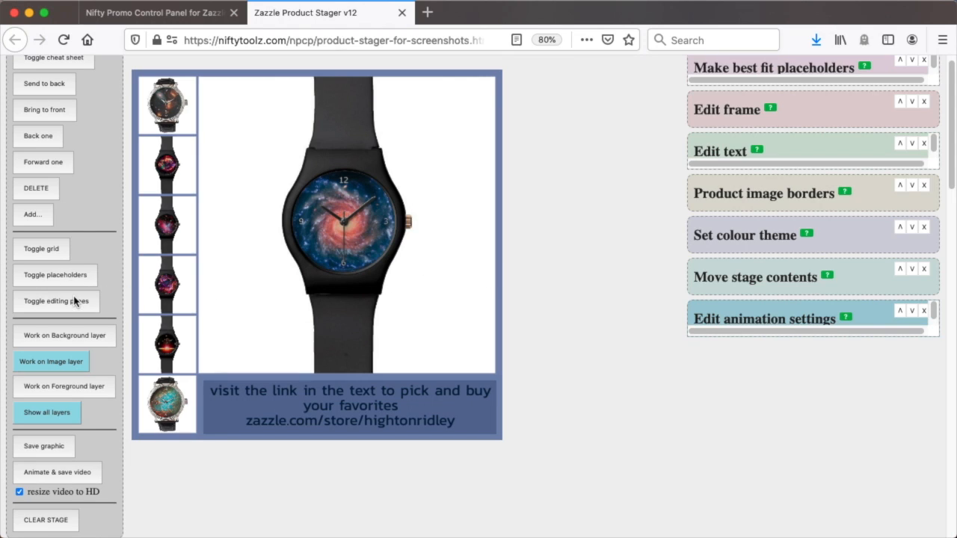
pyautogui.click(913, 145)
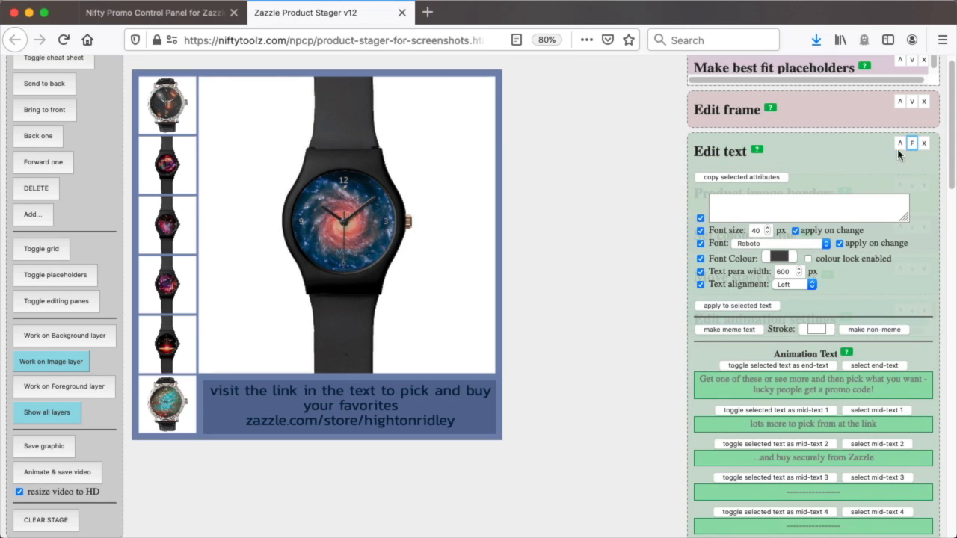
pyautogui.moveTo(843, 153); pyautogui.dragTo(842, 79)
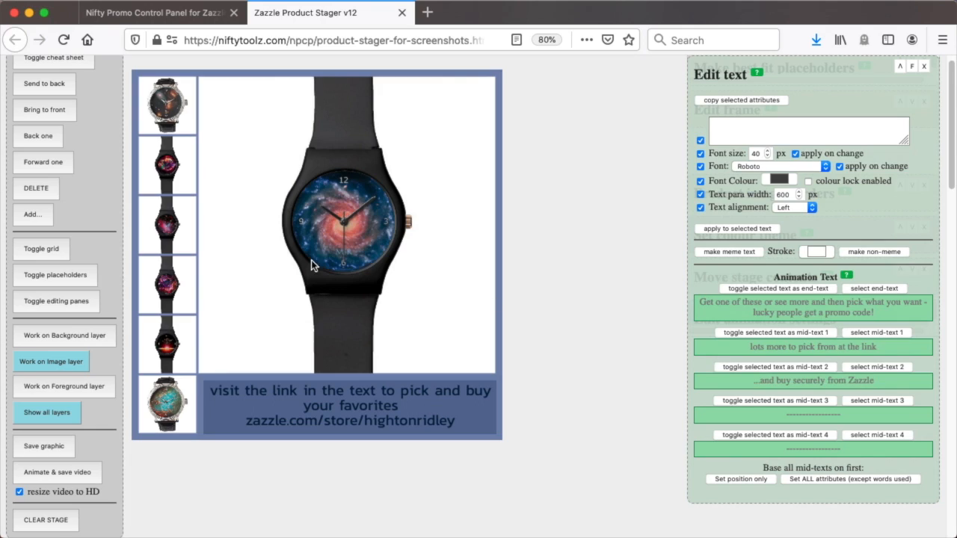
# On the Background layer, move the large blue background rectangle down far enough to uncover the hidden animation texts
pyautogui.click(56, 335)
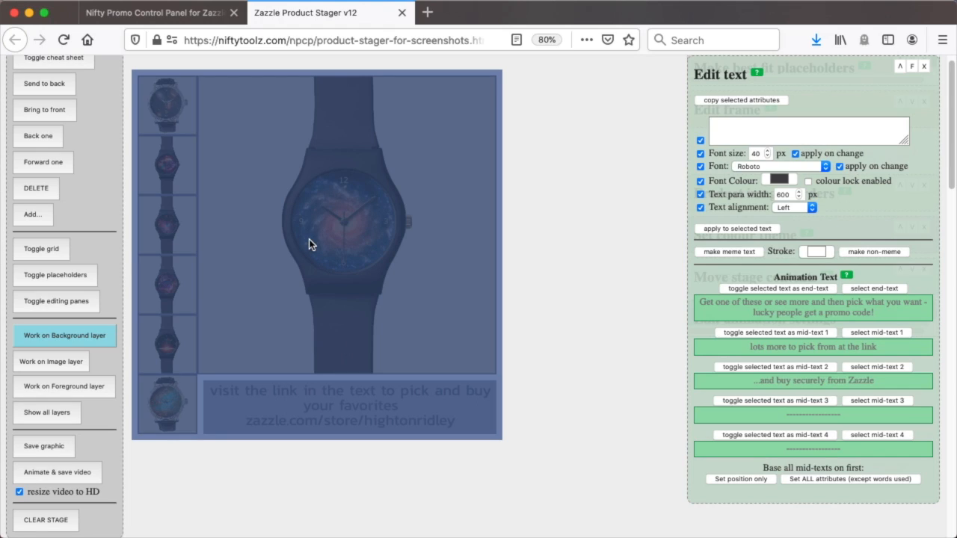
pyautogui.click(260, 209)
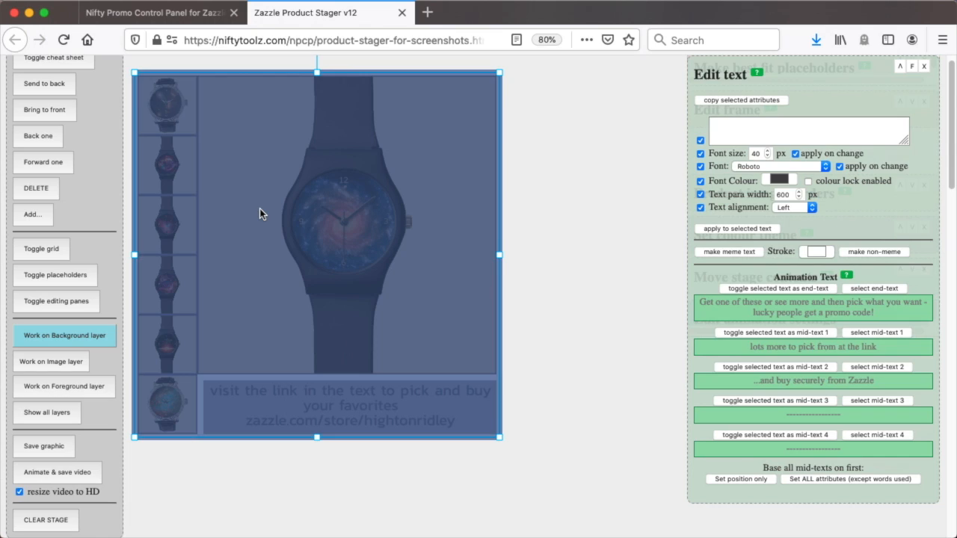
pyautogui.press('Down')
pyautogui.press('Down')
pyautogui.press('Down')
pyautogui.press('Down')
pyautogui.press('Down')
pyautogui.press('Down')
pyautogui.press('Down')
pyautogui.press('Down')
pyautogui.press('Down')
pyautogui.press('Down')
pyautogui.press('Down')
pyautogui.press('Down')
pyautogui.press('Down')
pyautogui.press('Down')
pyautogui.press('Down')
pyautogui.press('Down')
pyautogui.press('Down')
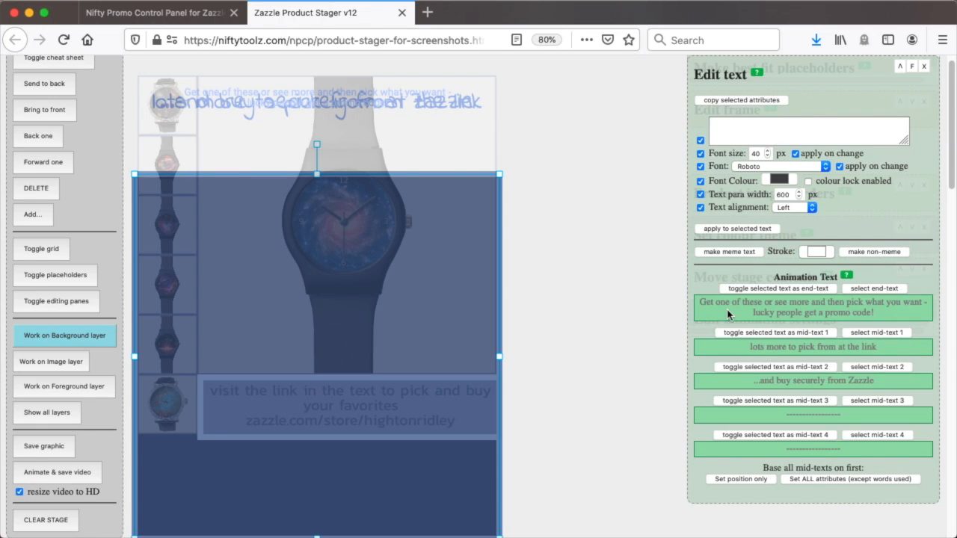
# Select the "Get one of these or see more" end text and shift it slightly upward on the stage
pyautogui.click(318, 103)
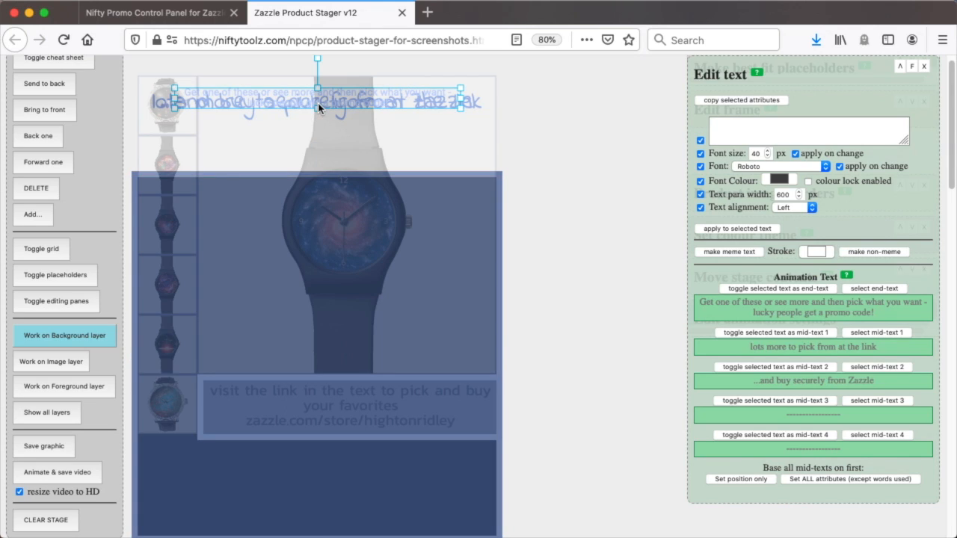
pyautogui.moveTo(318, 106); pyautogui.dragTo(318, 122)
pyautogui.moveTo(174, 109)
pyautogui.mouseDown()
pyautogui.moveTo(174, 128)
pyautogui.moveTo(173, 91)
pyautogui.mouseUp()
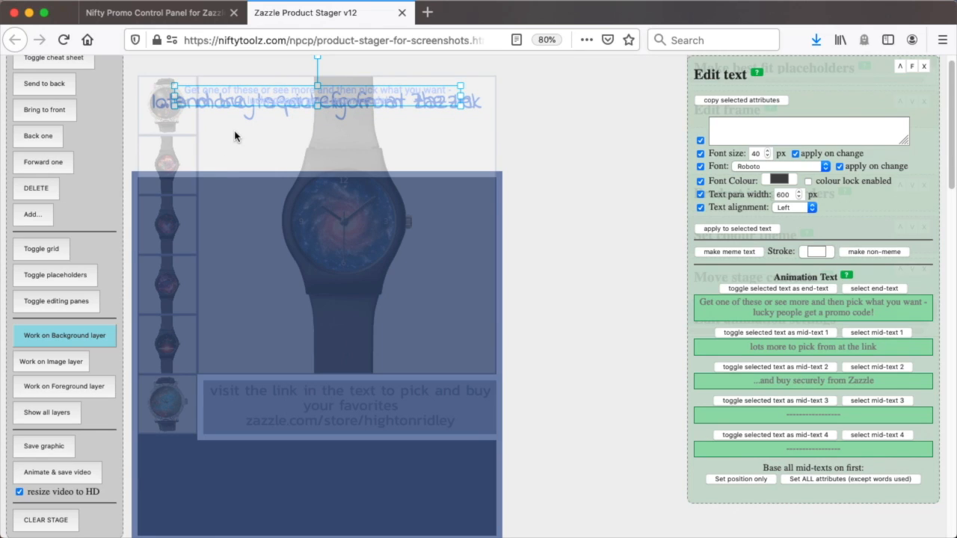
# Move the "...and buy securely from Zazzle" text below "lots more to pick from at the link" and apply position-only matching to the mid-texts
pyautogui.click(159, 107)
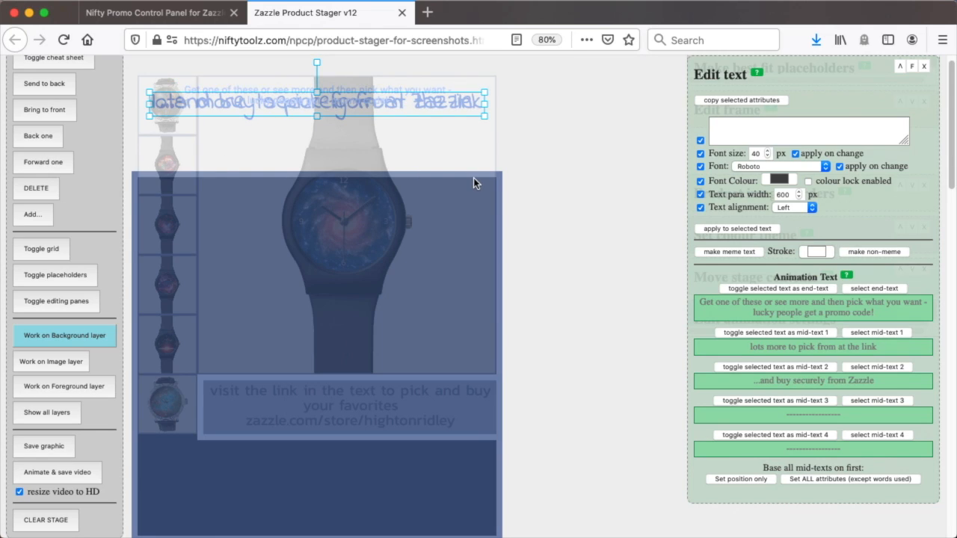
pyautogui.press('Down')
pyautogui.press('Down')
pyautogui.press('Down')
pyautogui.press('Down')
pyautogui.press('Down')
pyautogui.press('Down')
pyautogui.press('Down')
pyautogui.press('Down')
pyautogui.press('Down')
pyautogui.press('Down')
pyautogui.press('Down')
pyautogui.press('Down')
pyautogui.press('Down')
pyautogui.press('Down')
pyautogui.press('Down')
pyautogui.press('Down')
pyautogui.press('Down')
pyautogui.press('Down')
pyautogui.press('Down')
pyautogui.press('Down')
pyautogui.press('Down')
pyautogui.press('Down')
pyautogui.press('Down')
pyautogui.press('Down')
pyautogui.press('Down')
pyautogui.press('Down')
pyautogui.press('Down')
pyautogui.press('Down')
pyautogui.press('Down')
pyautogui.press('Down')
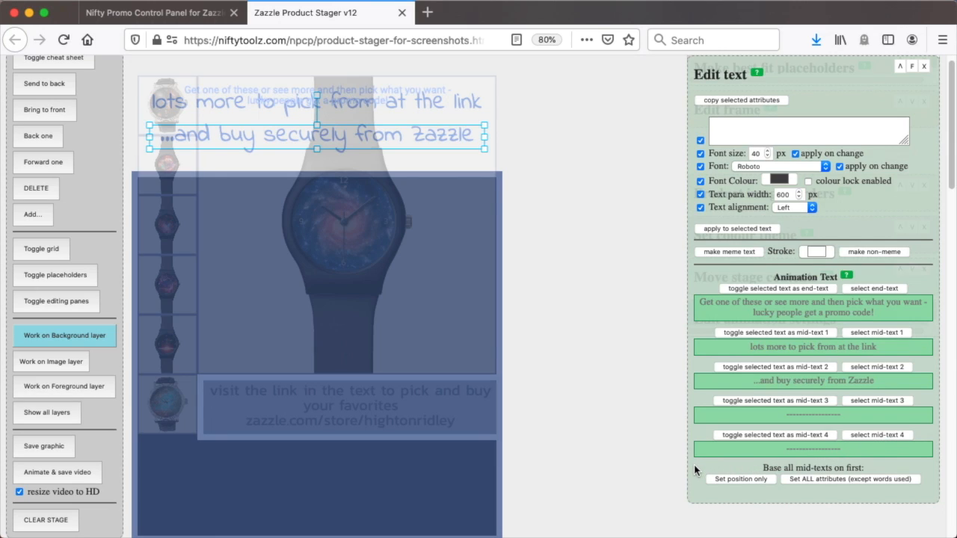
pyautogui.click(740, 481)
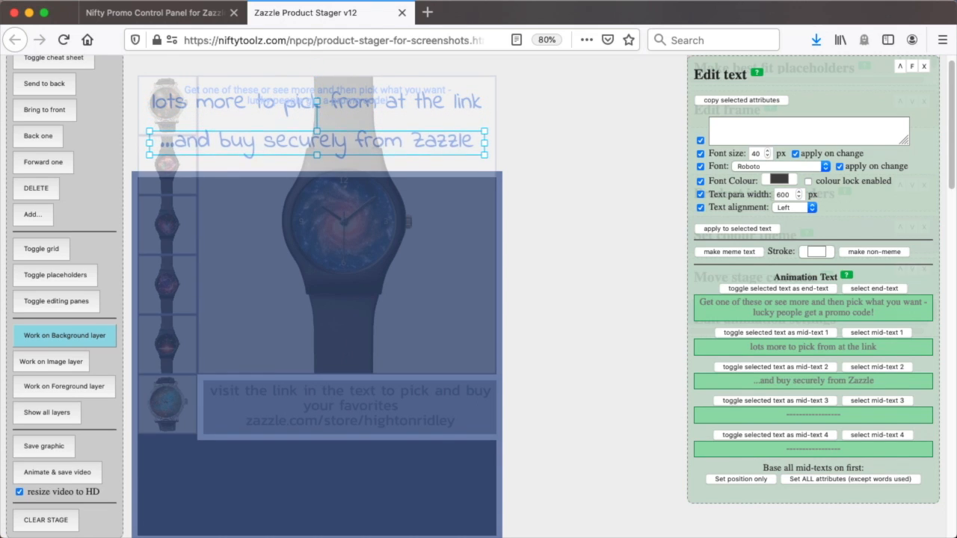
# Select mid-text 2, "...and buy securely from Zazzle", and change its font colour to bright green
pyautogui.scroll(1, 879, 399)
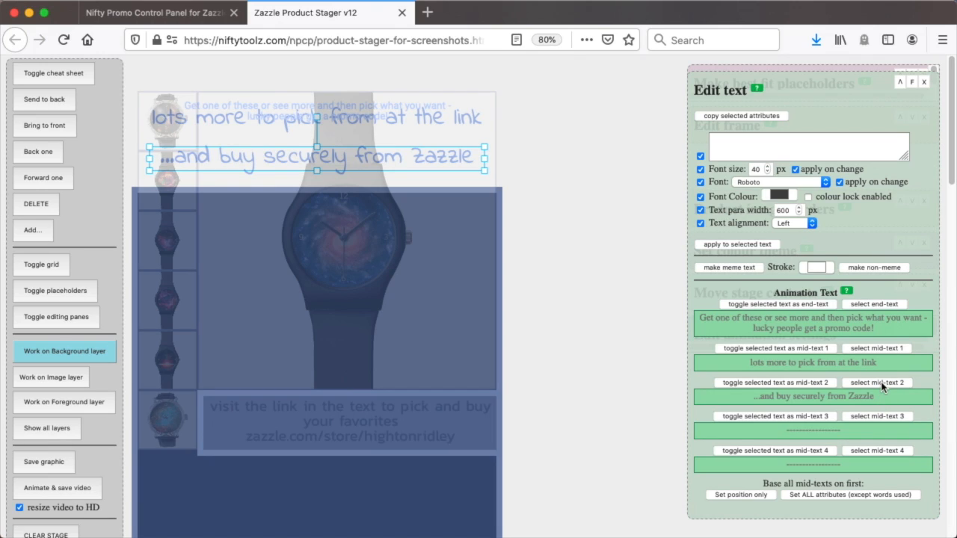
pyautogui.click(881, 382)
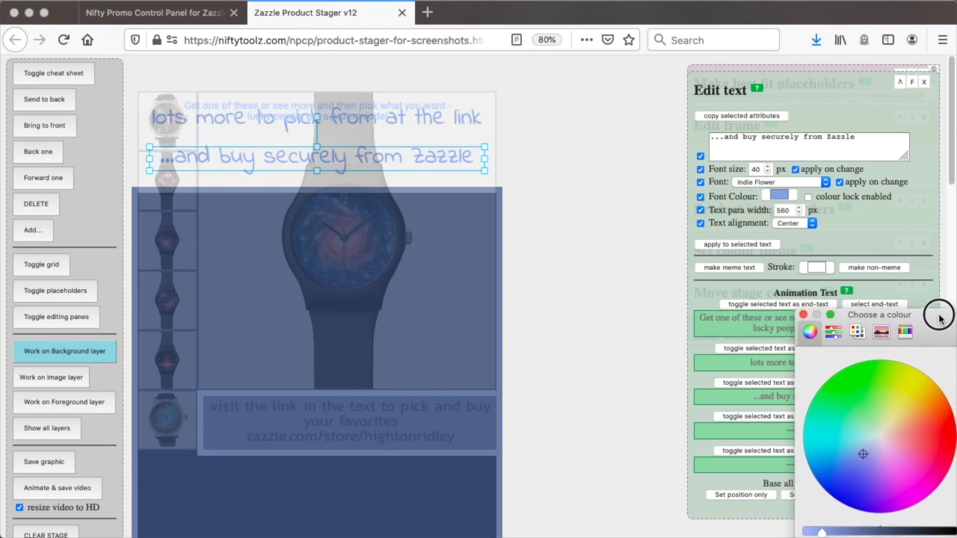
pyautogui.click(844, 359)
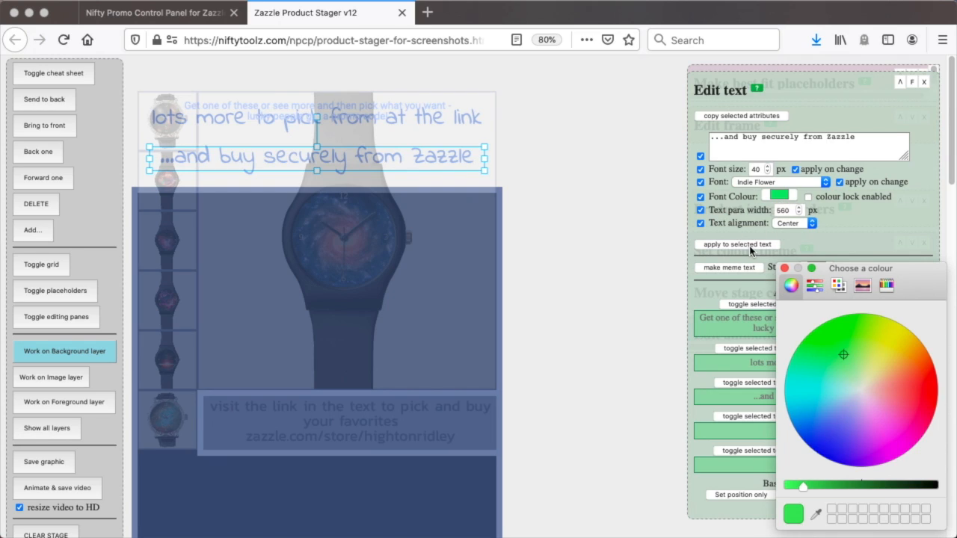
pyautogui.click(784, 269)
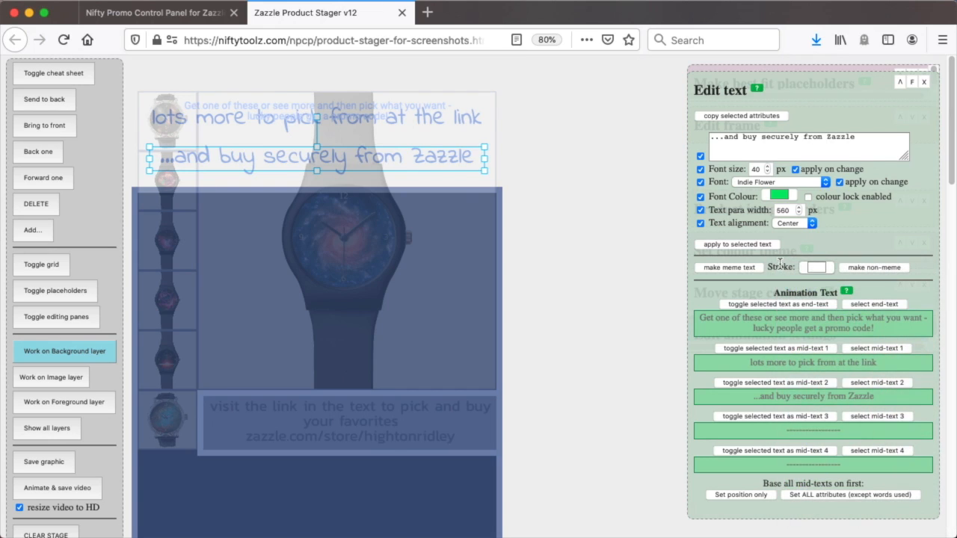
pyautogui.click(739, 249)
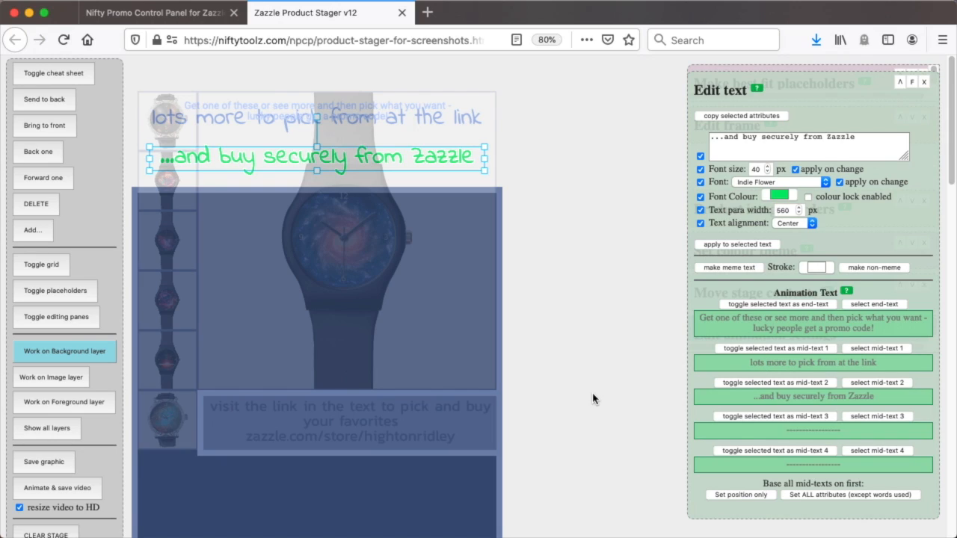
# Match all mid-text attributes except wording to the first mid-text, and move the blue background rectangle back up to cover the animation texts
pyautogui.click(828, 496)
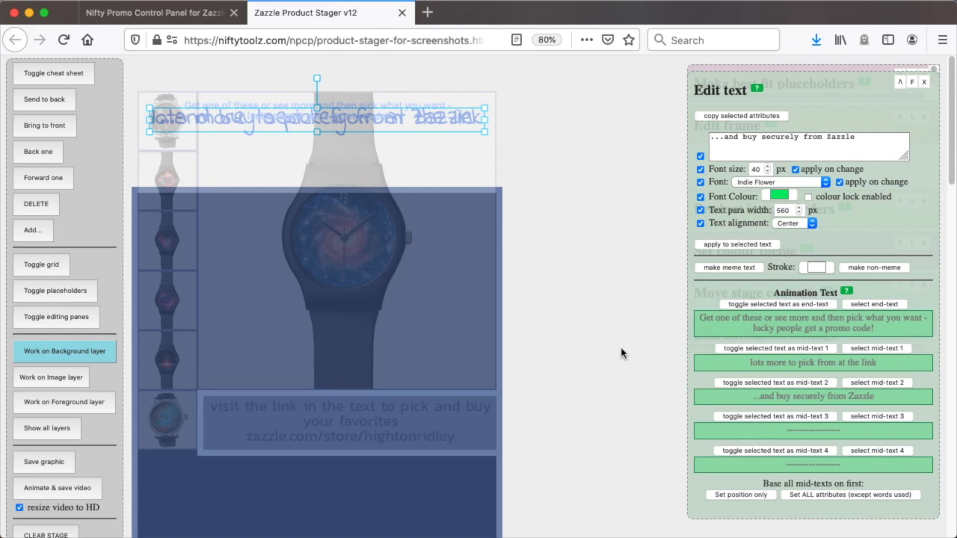
pyautogui.moveTo(446, 312); pyautogui.dragTo(447, 214)
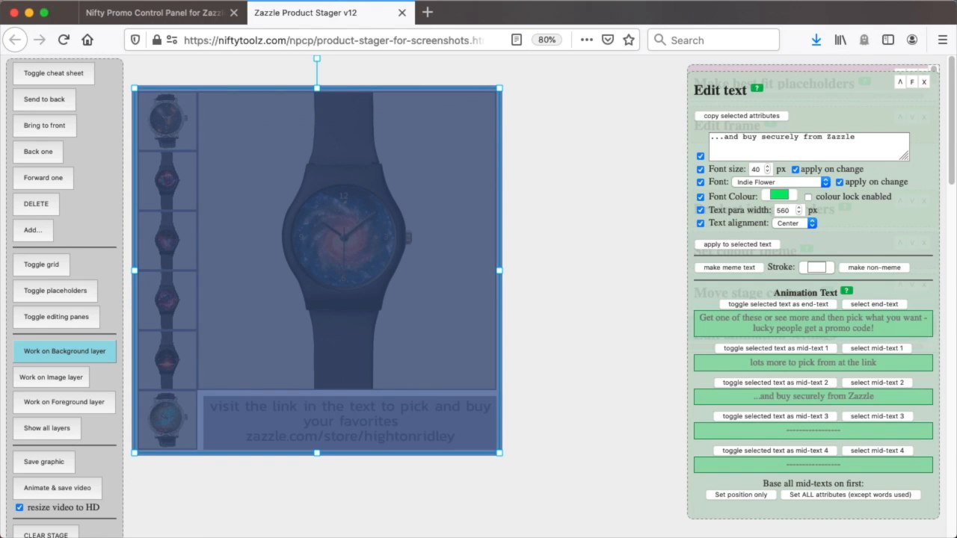
pyautogui.click(598, 330)
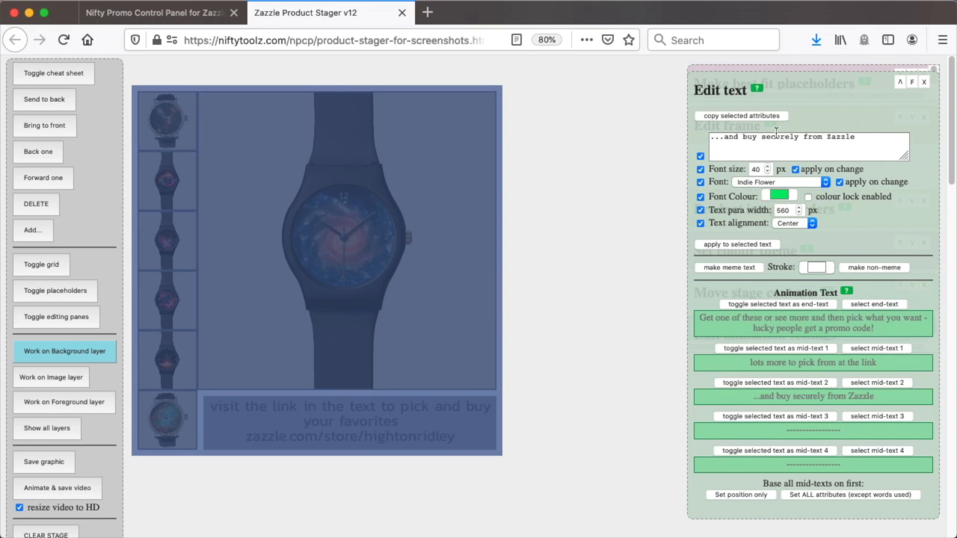
# Select the hidden mid-text 1 and change its wording to "plenty more to pick from at the link"
pyautogui.click(874, 305)
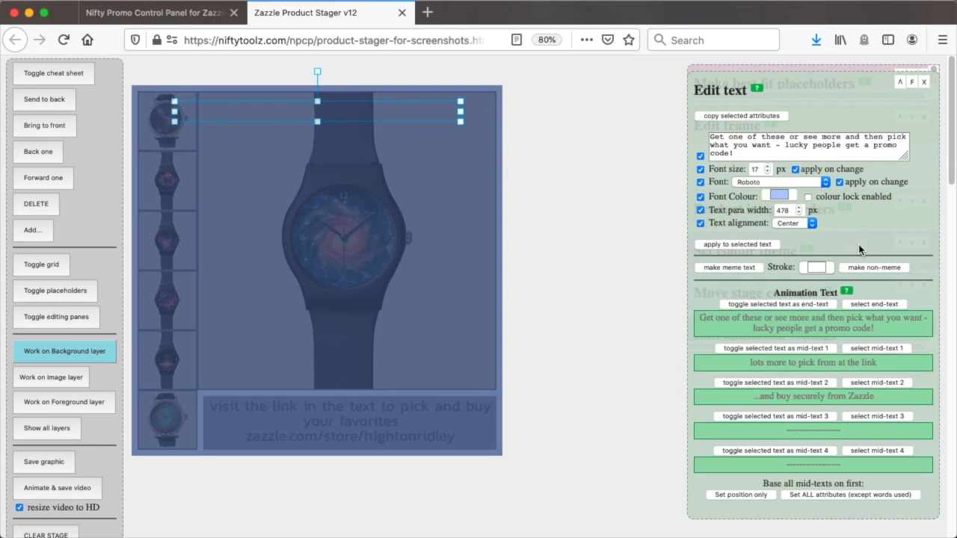
pyautogui.click(878, 350)
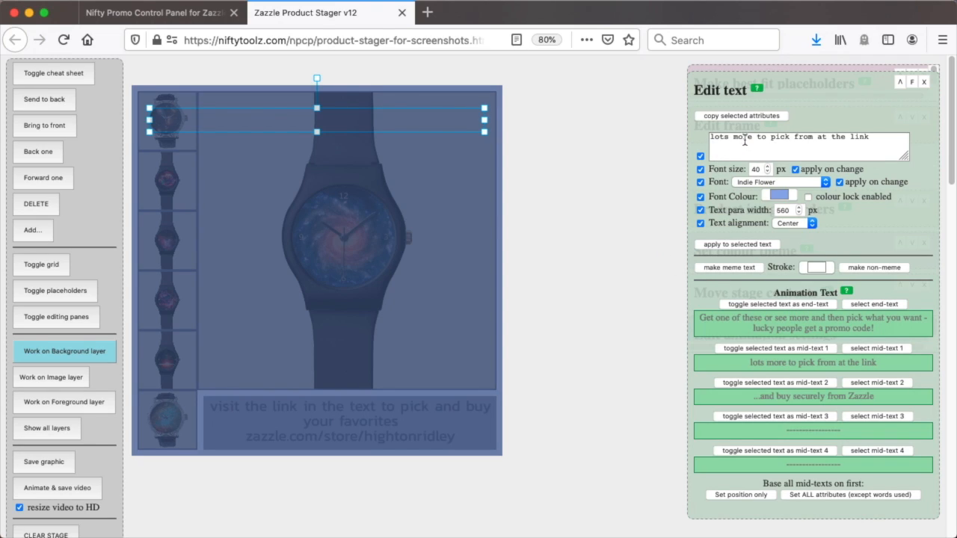
pyautogui.click(720, 140)
pyautogui.doubleClick(719, 139)
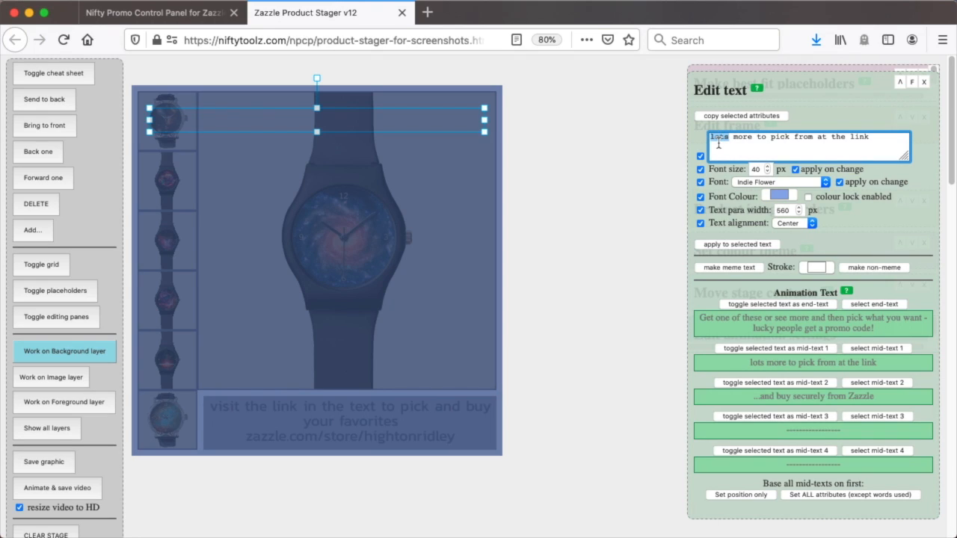
pyautogui.write('ple')
pyautogui.write('nty')
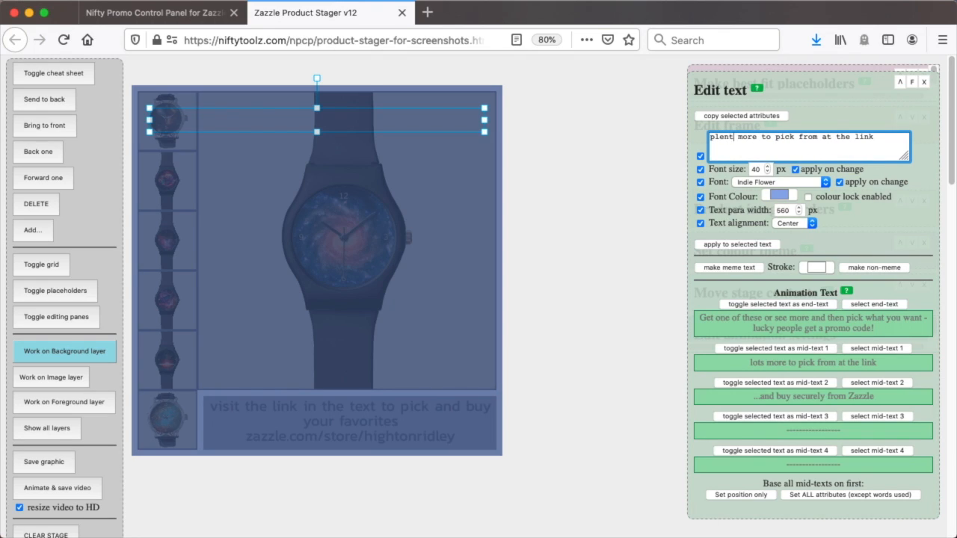
pyautogui.click(723, 246)
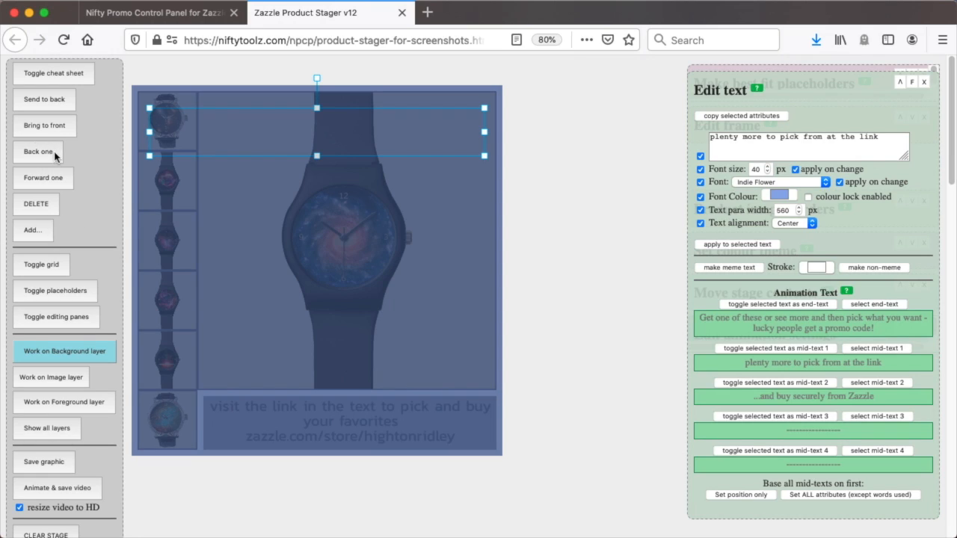
# Bring mid-text 1 to the front and set its font size to 37 px so it fits one line
pyautogui.click(55, 129)
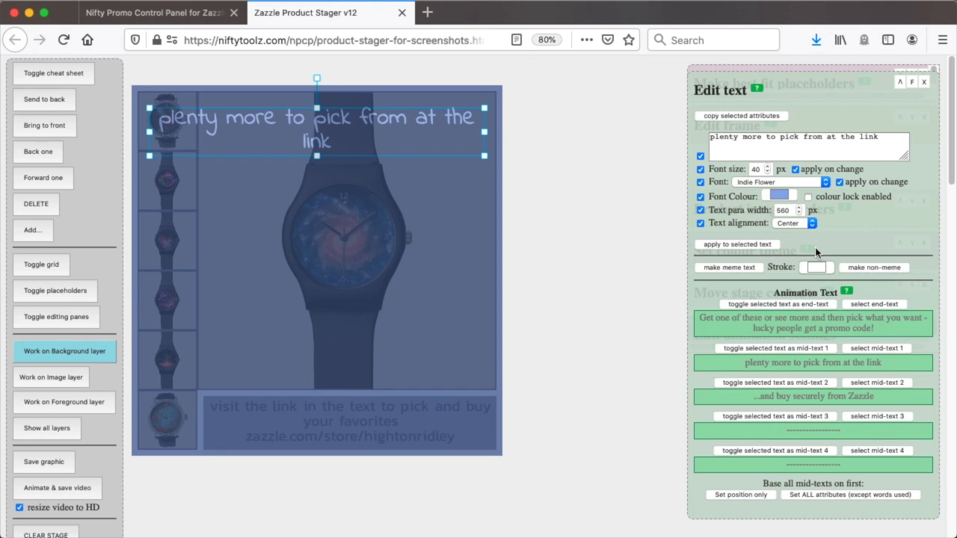
pyautogui.click(768, 172)
pyautogui.click(768, 173)
pyautogui.click(768, 173)
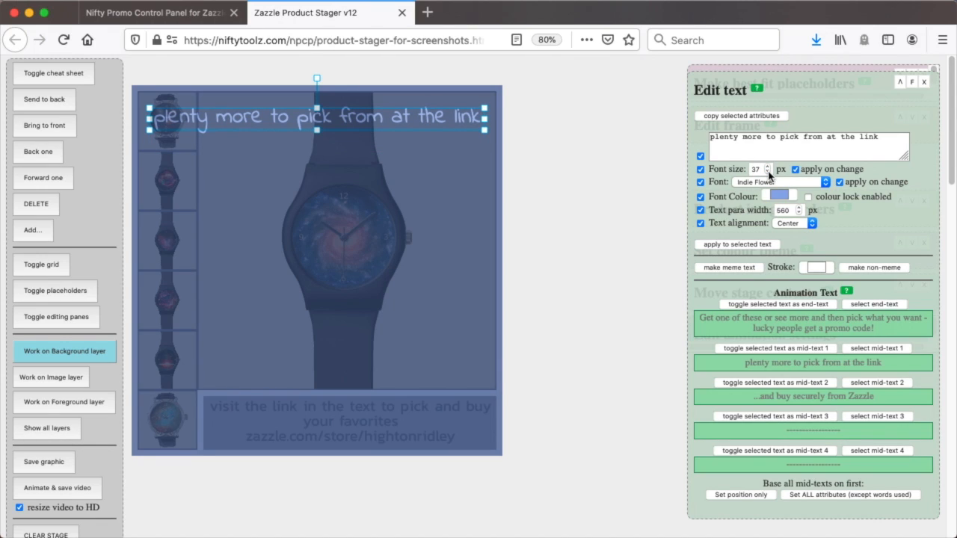
# Select mid-text 2, bring it to the front and nudge it down below "plenty more to pick from at the link"
pyautogui.click(869, 383)
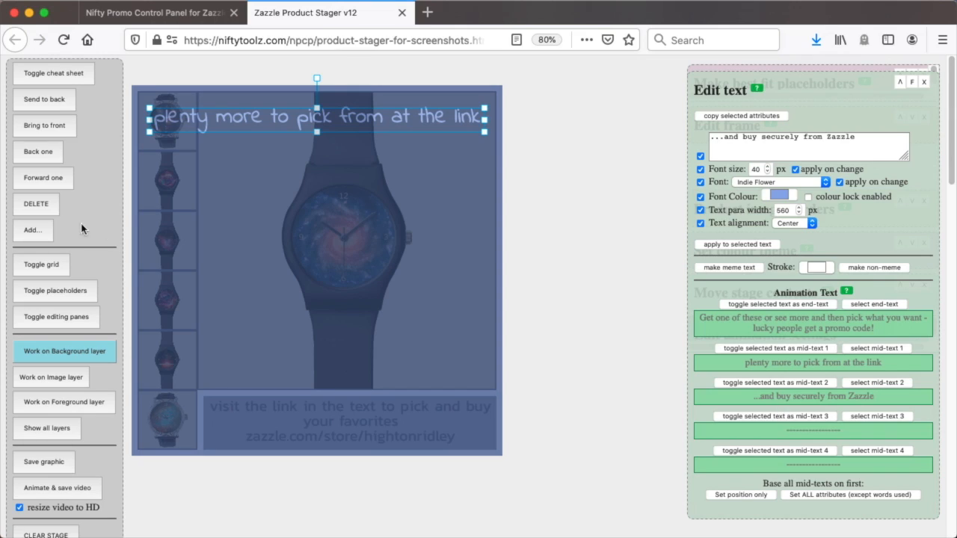
pyautogui.click(46, 128)
pyautogui.press('Down')
pyautogui.press('Down')
pyautogui.press('Down')
pyautogui.press('Down')
pyautogui.press('Down')
pyautogui.press('Down')
pyautogui.press('Down')
pyautogui.press('Down')
pyautogui.press('Down')
pyautogui.press('Down')
pyautogui.press('Down')
pyautogui.press('Down')
pyautogui.press('Down')
pyautogui.press('Down')
pyautogui.press('Down')
pyautogui.press('Down')
pyautogui.press('Down')
pyautogui.press('Down')
pyautogui.press('Down')
pyautogui.press('Down')
pyautogui.press('Down')
pyautogui.press('Down')
pyautogui.press('Down')
pyautogui.press('Down')
pyautogui.press('Down')
pyautogui.press('Down')
pyautogui.press('Down')
pyautogui.press('Down')
pyautogui.press('Down')
pyautogui.press('Down')
pyautogui.press('Down')
pyautogui.press('Down')
pyautogui.press('Down')
pyautogui.press('Down')
pyautogui.press('Down')
pyautogui.press('Down')
pyautogui.press('Down')
pyautogui.press('Down')
pyautogui.press('Down')
pyautogui.press('Down')
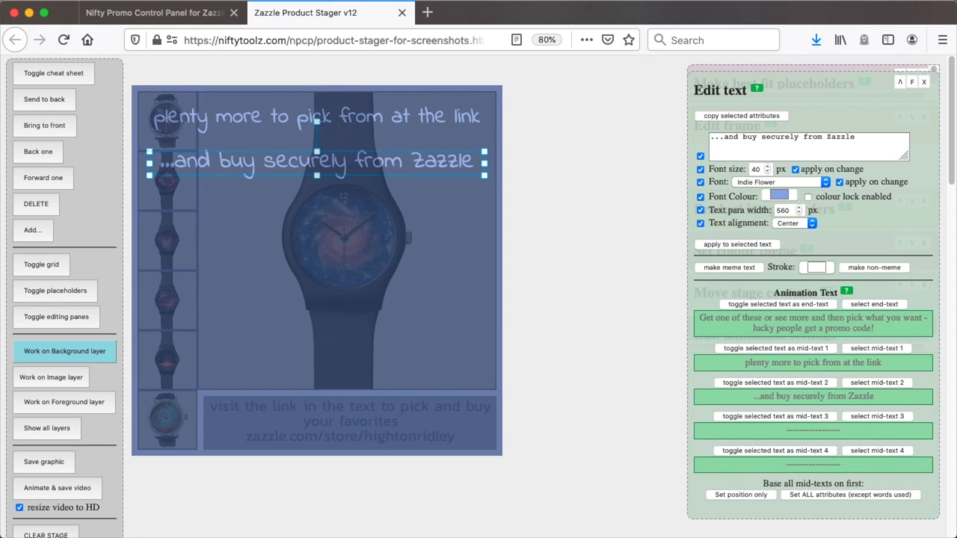
# Change mid-text 2 to "...and then buy securely from Zazzle" and set its font size to 36 px
pyautogui.click(742, 136)
pyautogui.write('then')
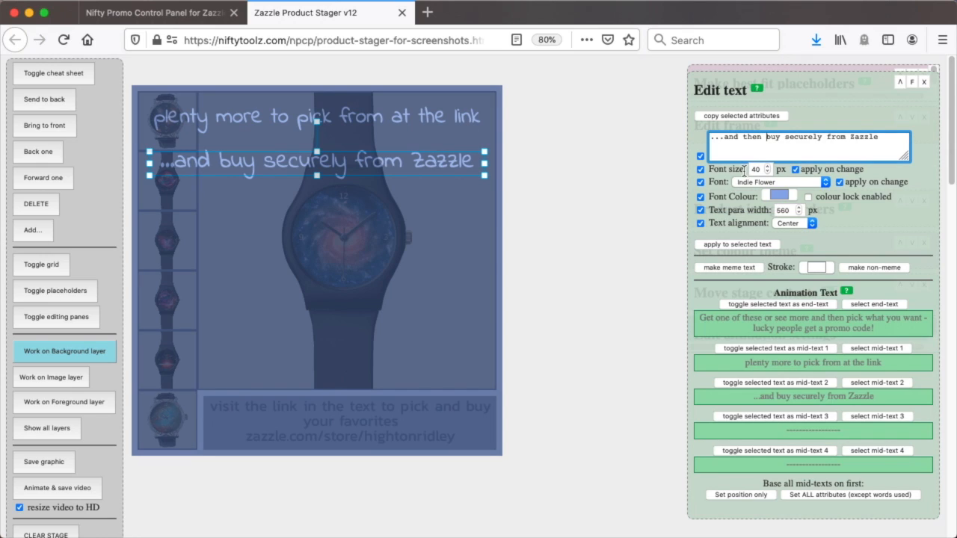
pyautogui.click(733, 247)
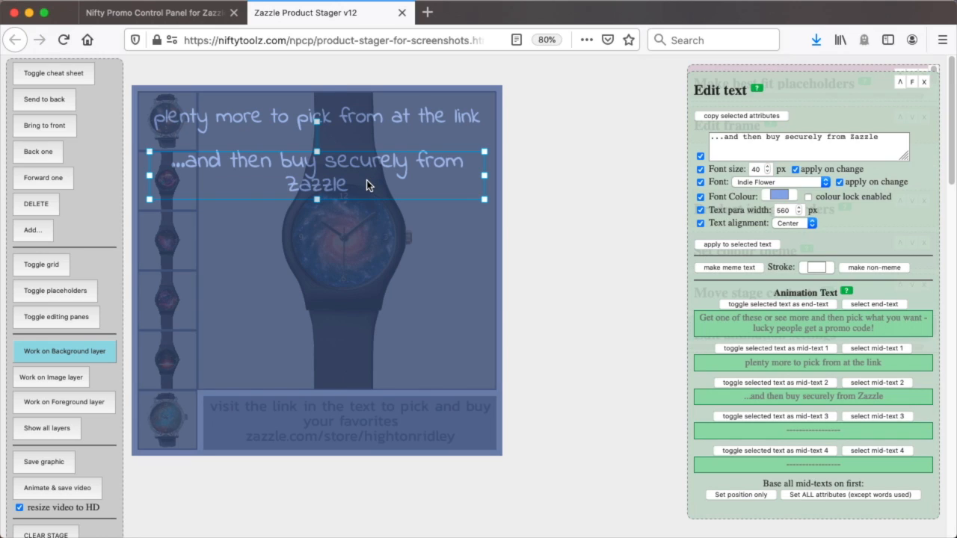
pyautogui.click(768, 173)
pyautogui.click(768, 173)
pyautogui.click(768, 173)
pyautogui.click(768, 172)
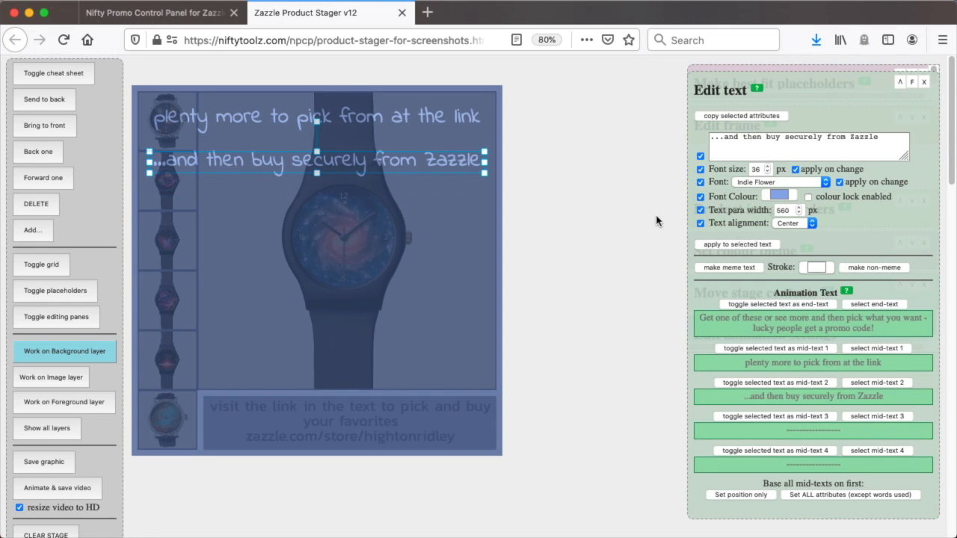
# Match only the mid-texts' position to the first one and send both mid-texts behind the blue background rectangle
pyautogui.click(734, 495)
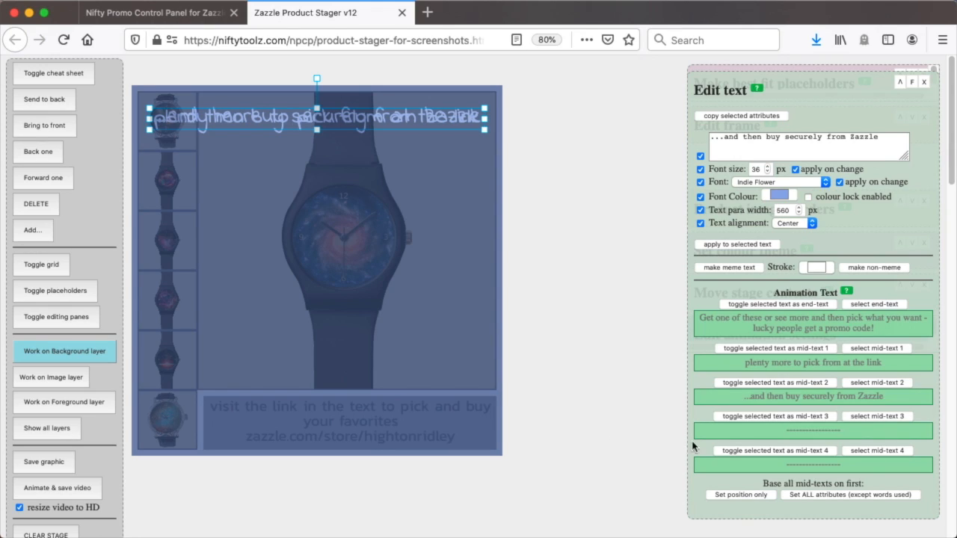
pyautogui.click(49, 105)
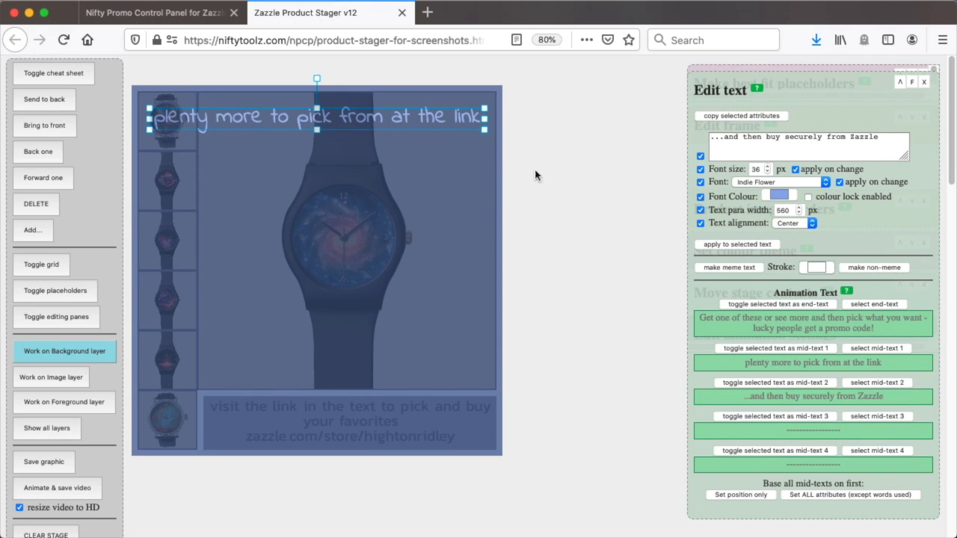
pyautogui.click(575, 170)
pyautogui.click(303, 120)
pyautogui.click(44, 100)
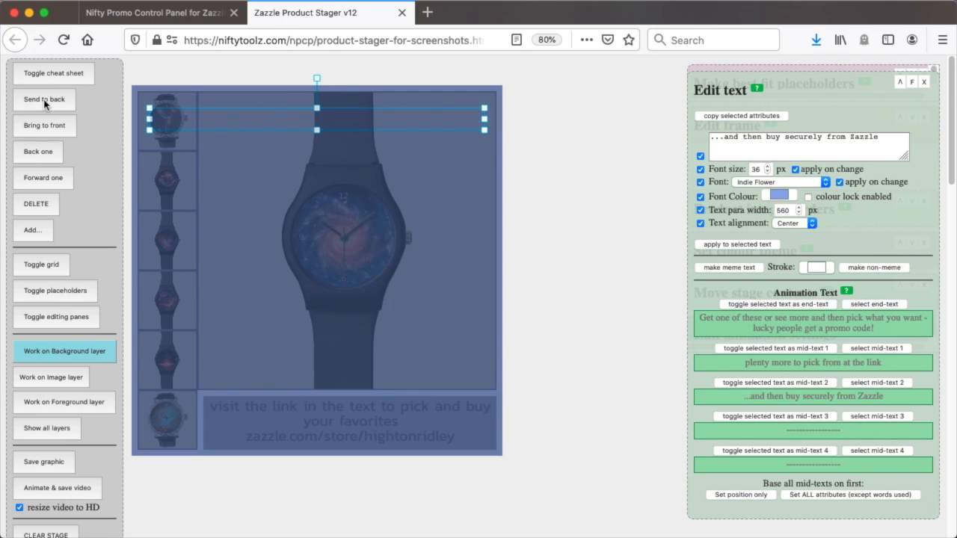
pyautogui.click(604, 311)
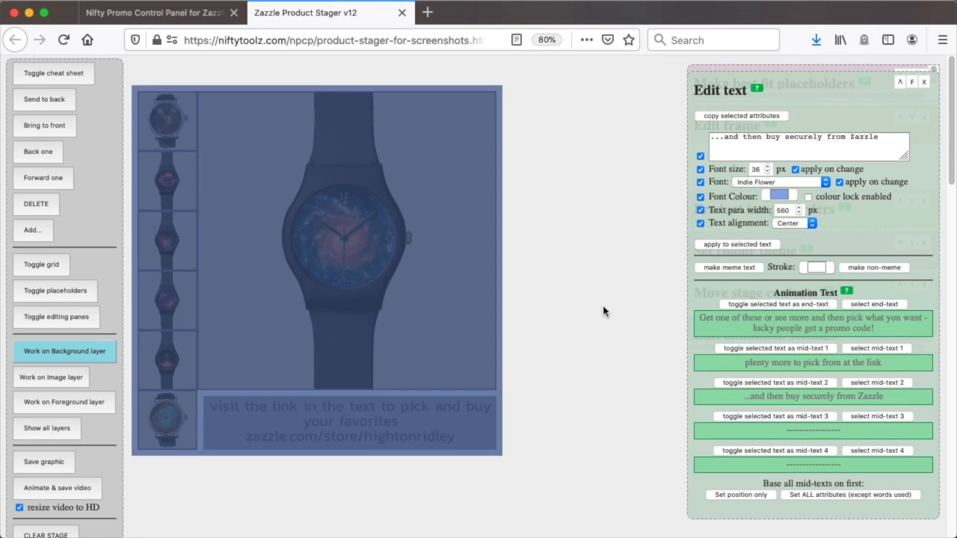
# Show all layers and generate the animated video as a preview, without saving the myvid.webm file
pyautogui.click(63, 429)
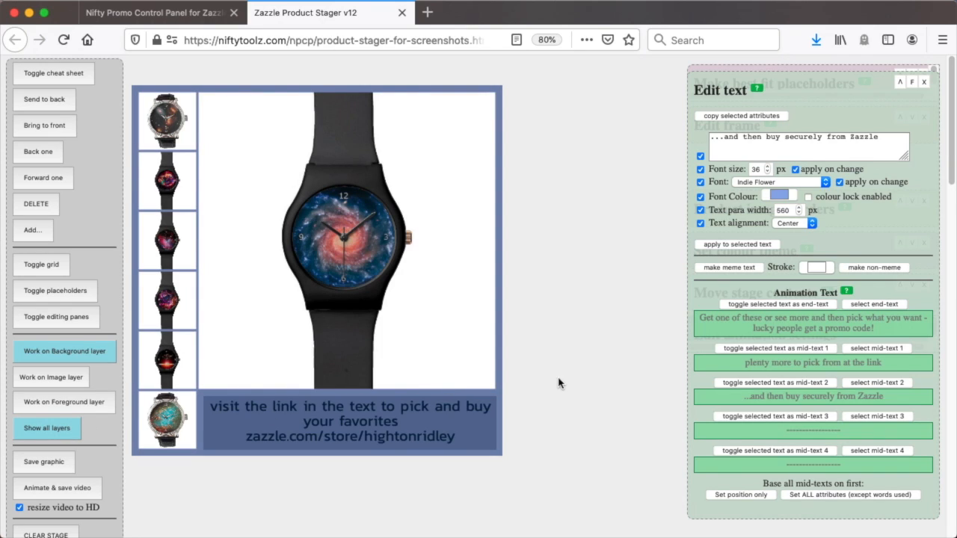
pyautogui.click(67, 488)
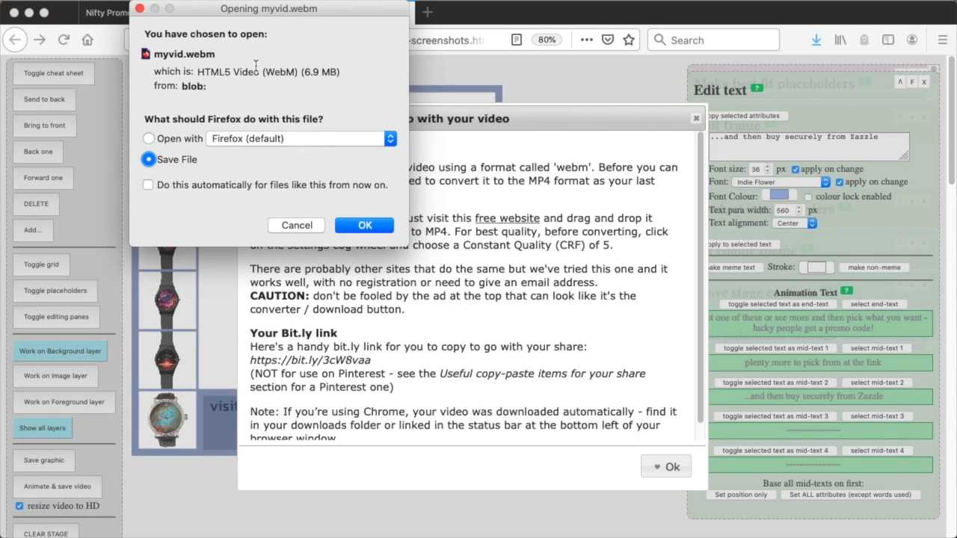
pyautogui.click(296, 226)
pyautogui.click(668, 467)
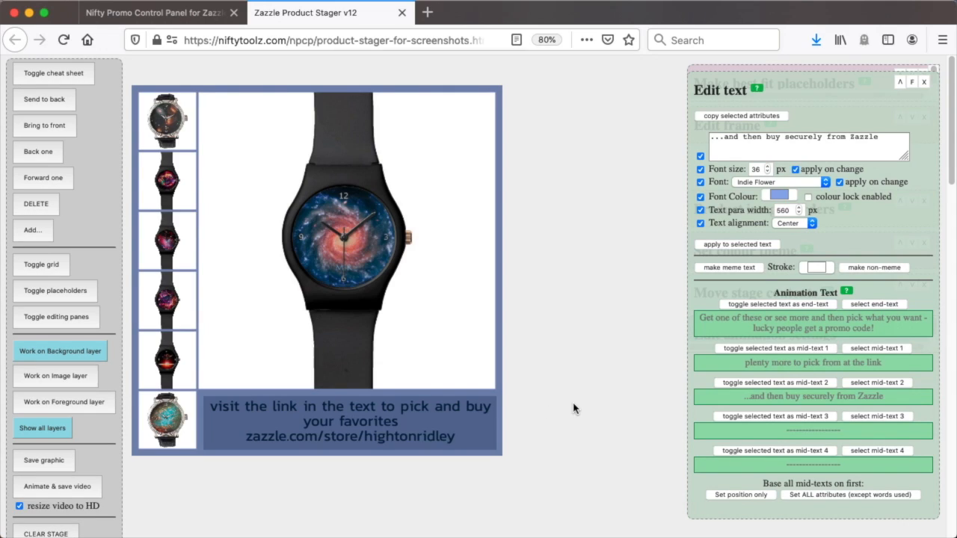
# Return to working on the Background layer and select mid-text 1 again
pyautogui.click(74, 352)
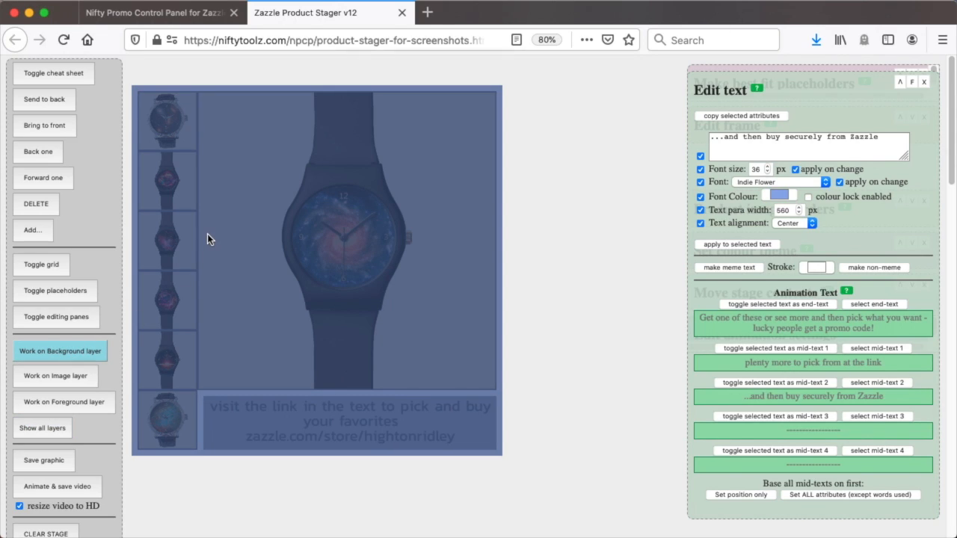
pyautogui.click(876, 349)
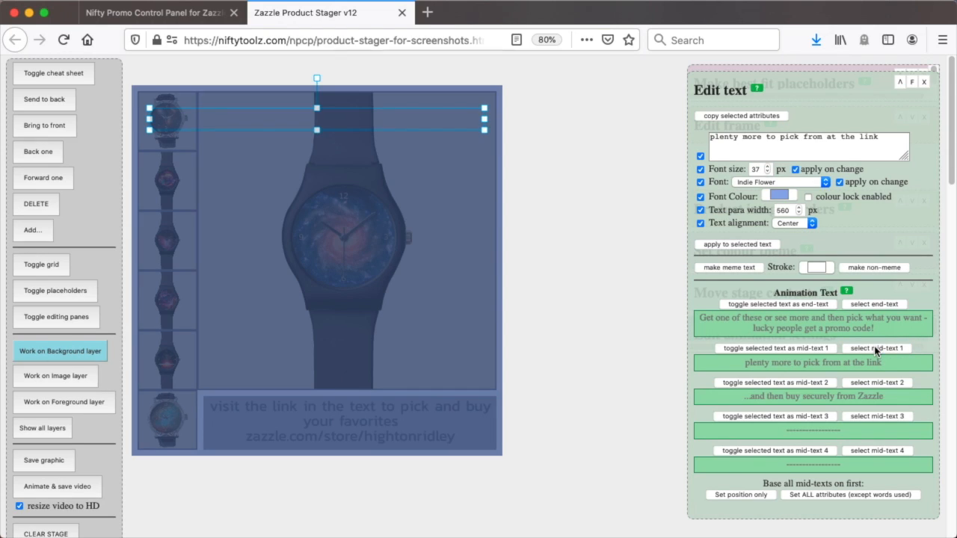